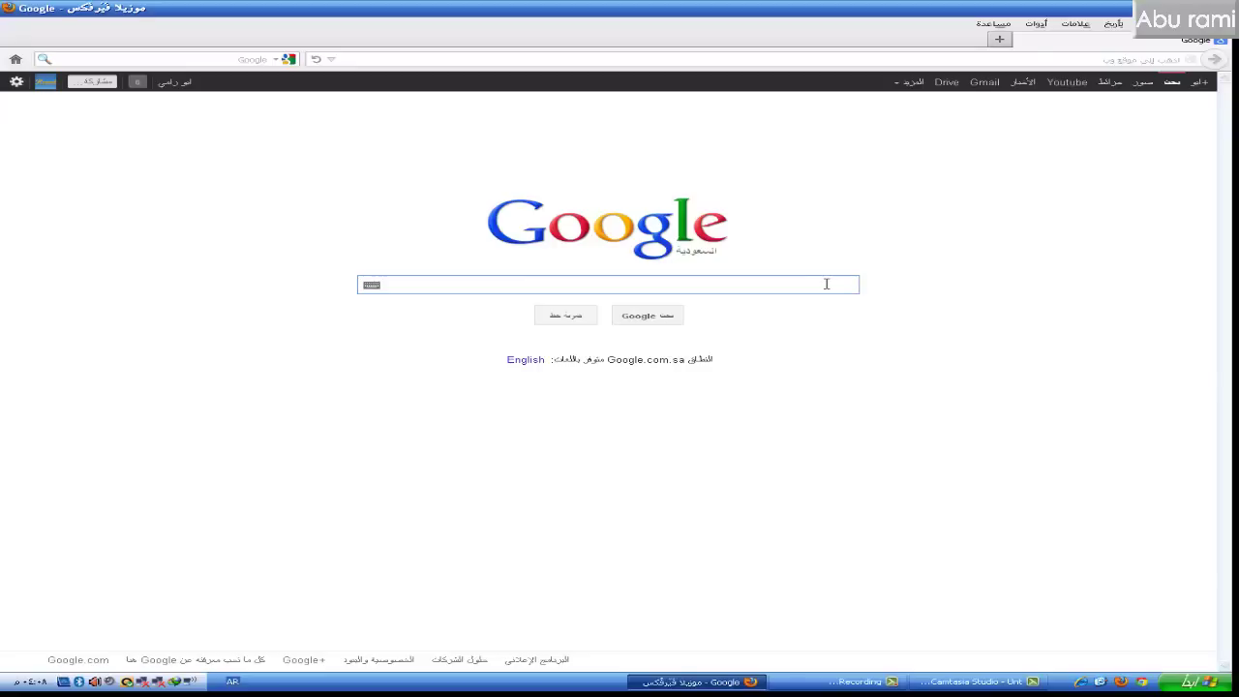
- Search Google for هوتميل and follow the Hotmail sign-in result to the signup form
type("هو")
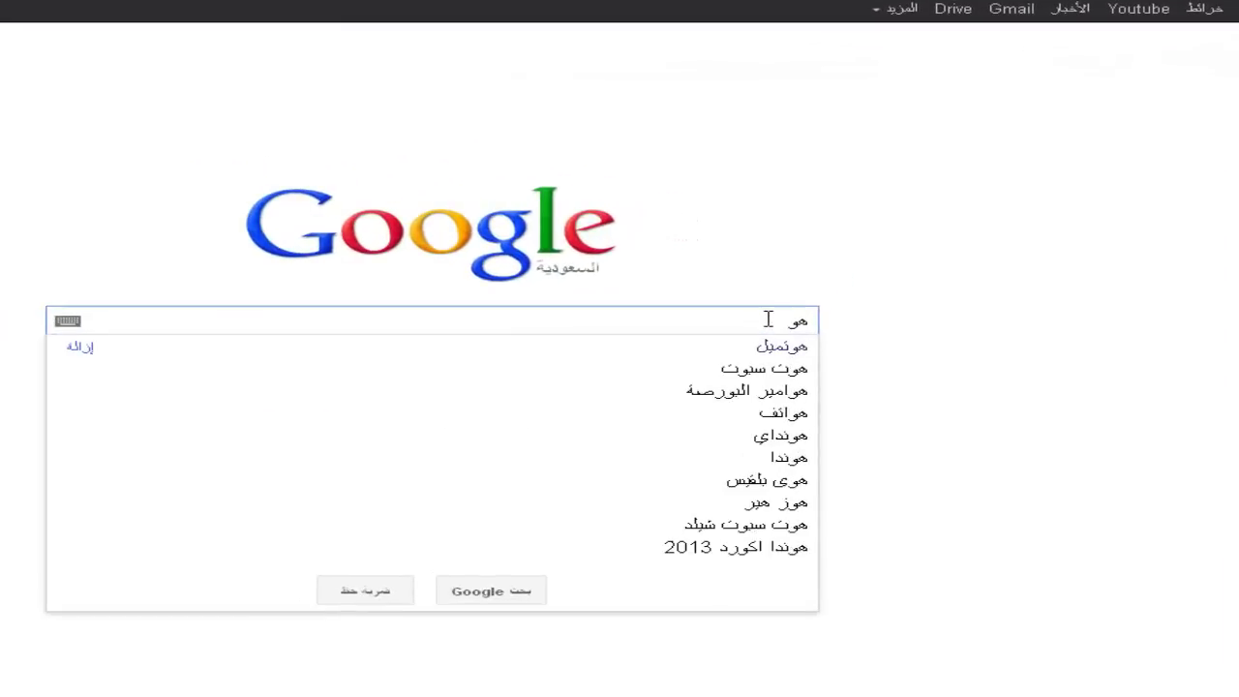
key("Down")
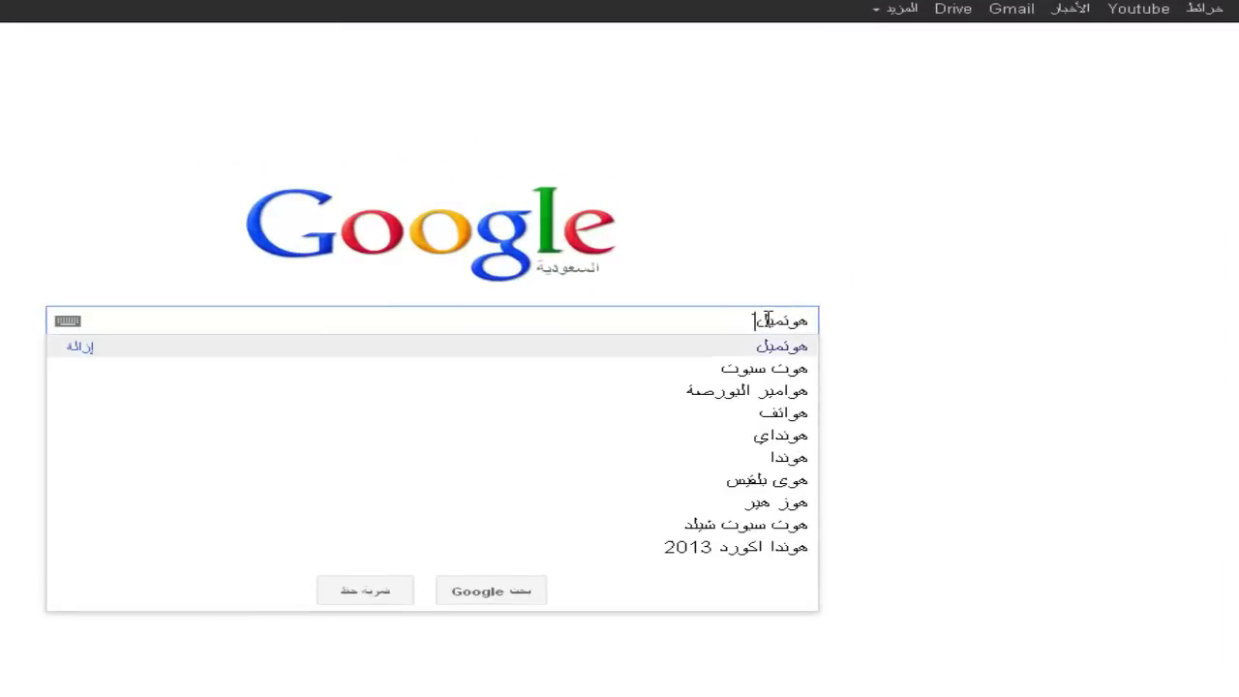
key("Return")
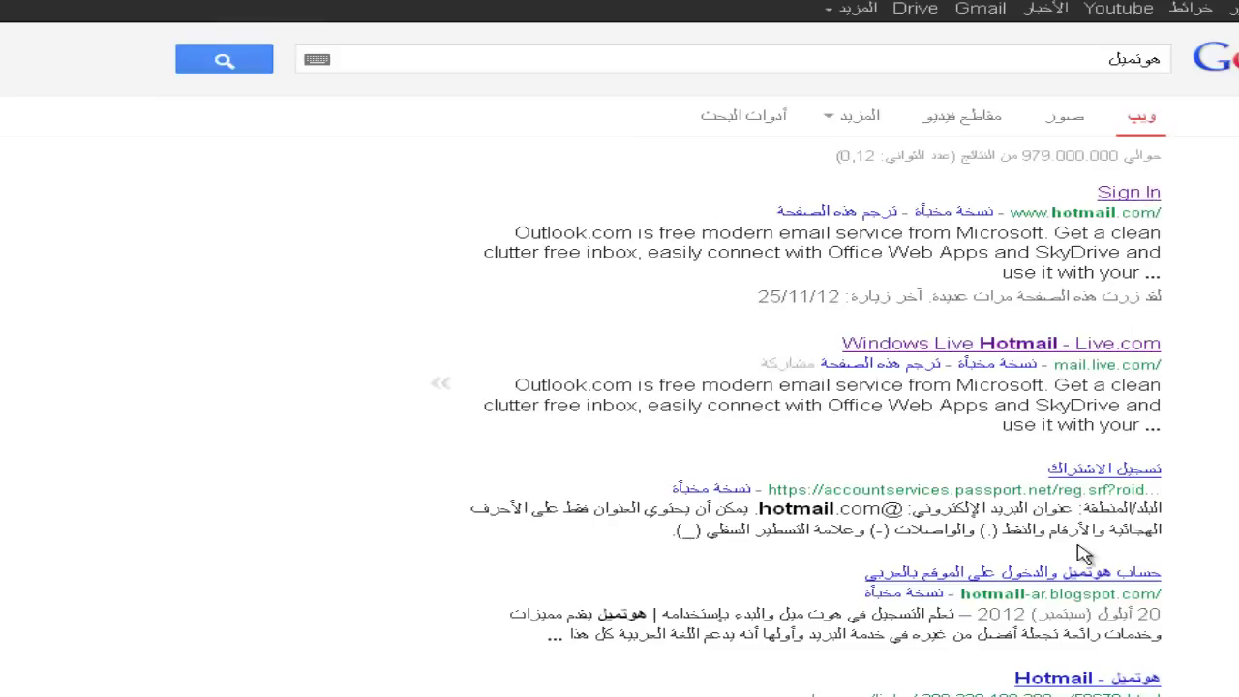
left_click(1138, 197)
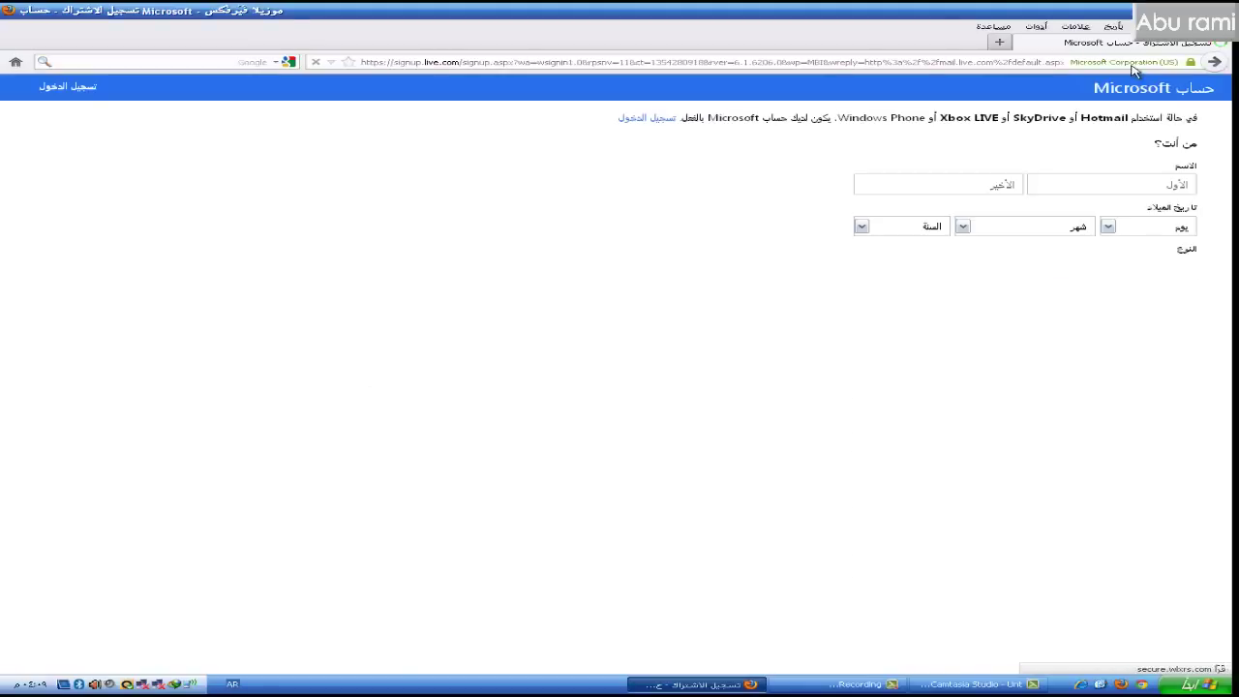
- Enter the account holder's first and last name on the signup form
left_click(1122, 186)
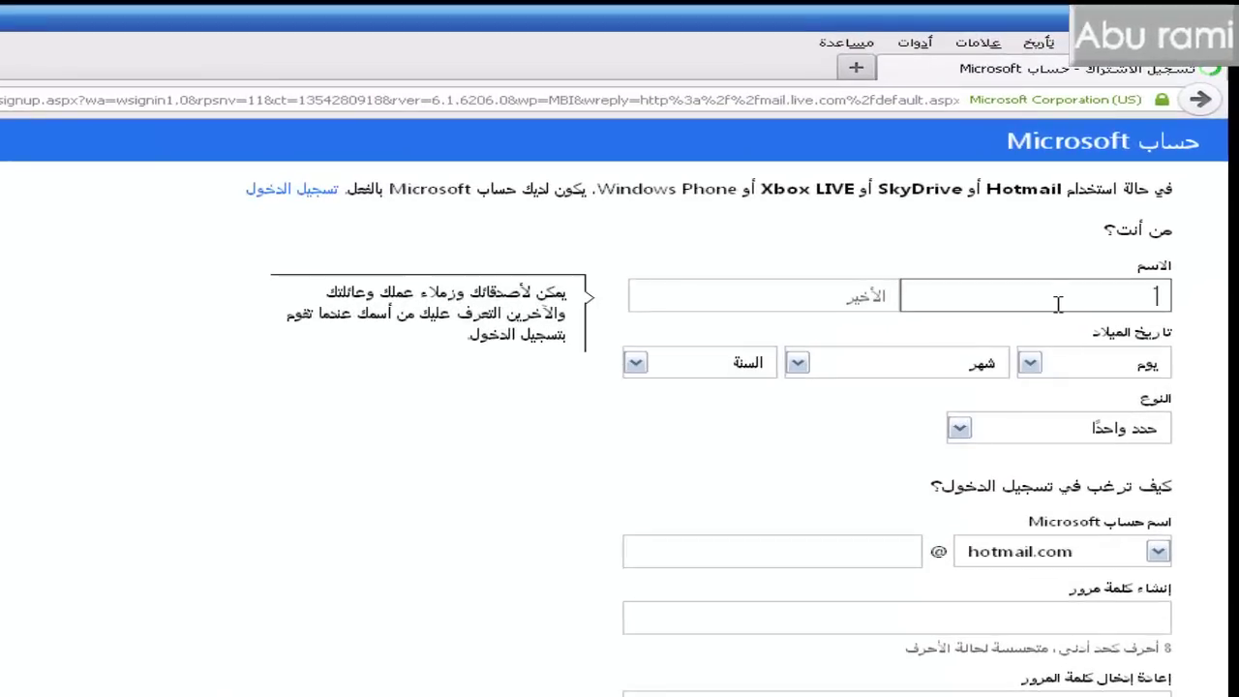
type("اب")
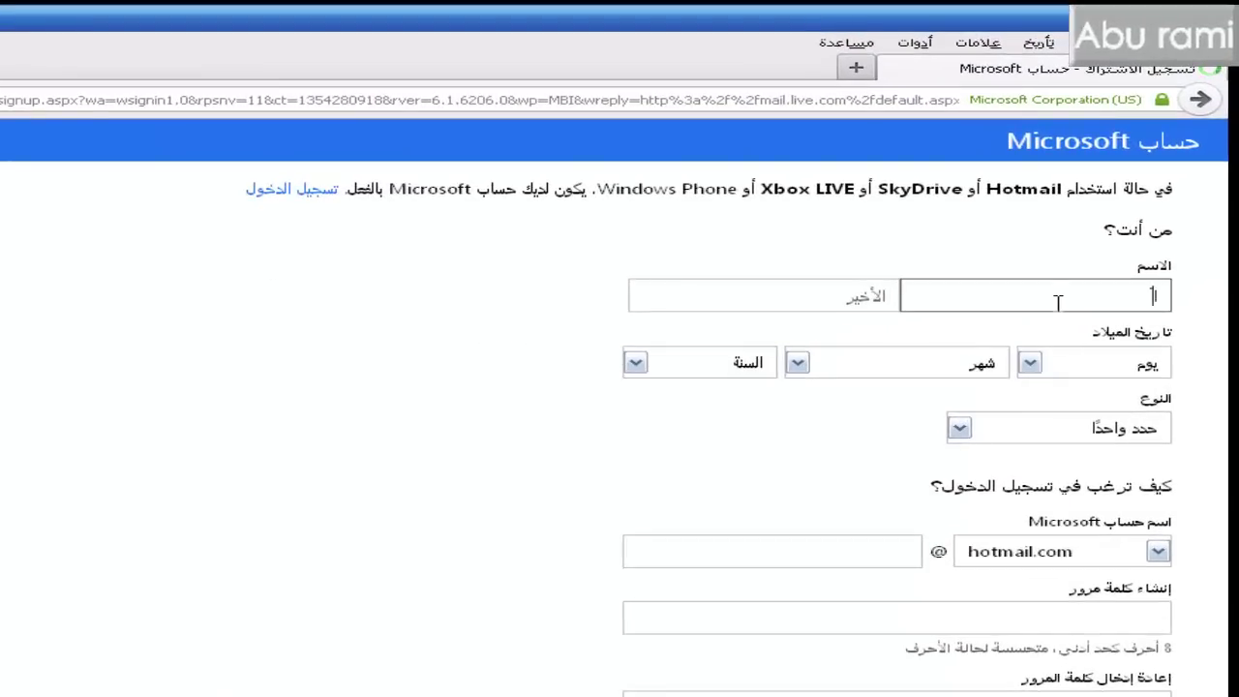
key("BackSpace")
key("BackSpace")
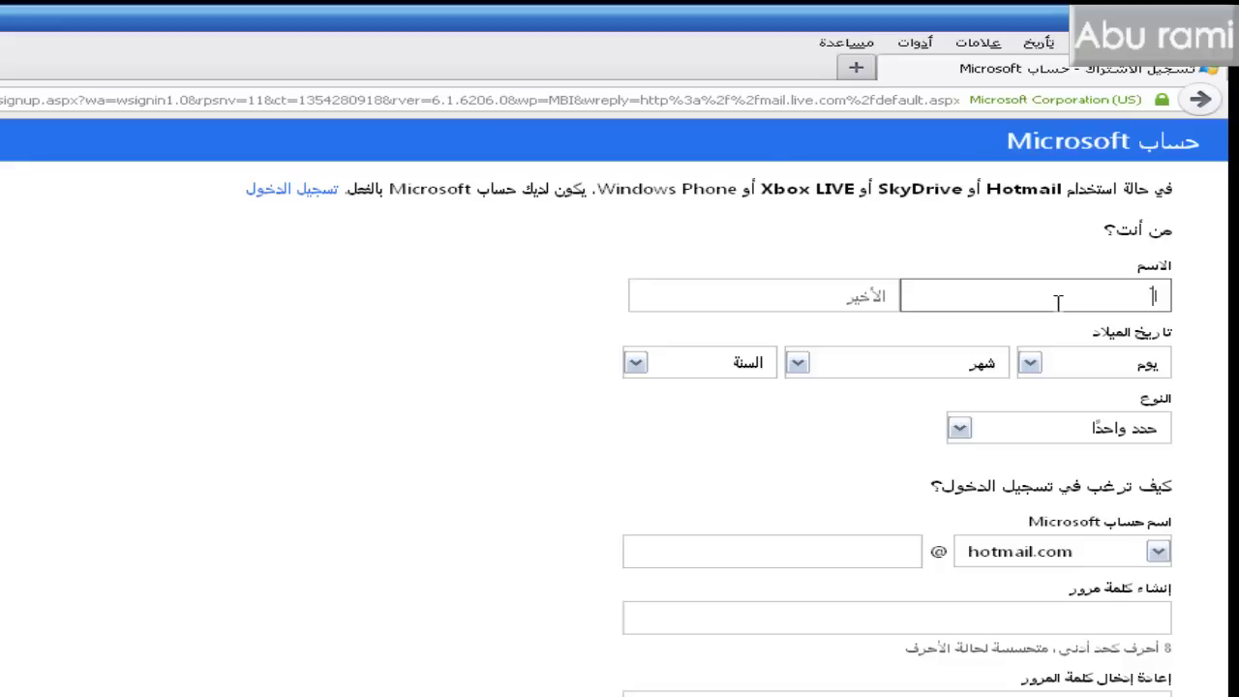
key("Tab")
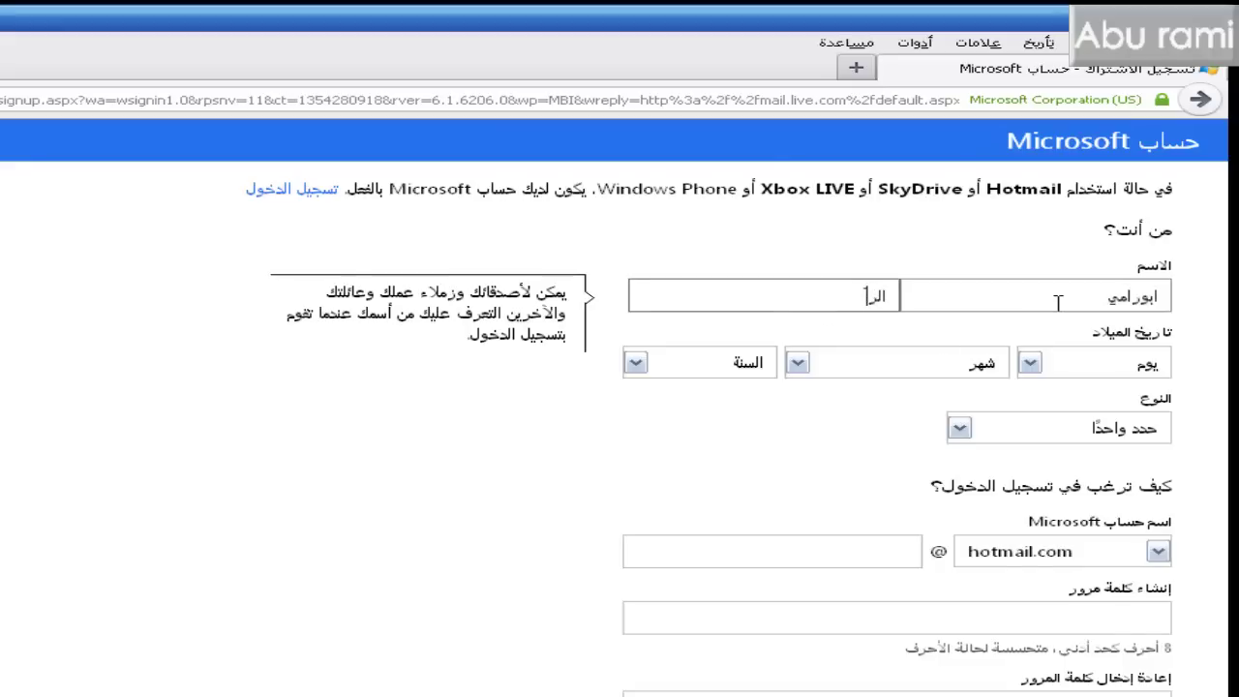
key("Tab")
type("21")
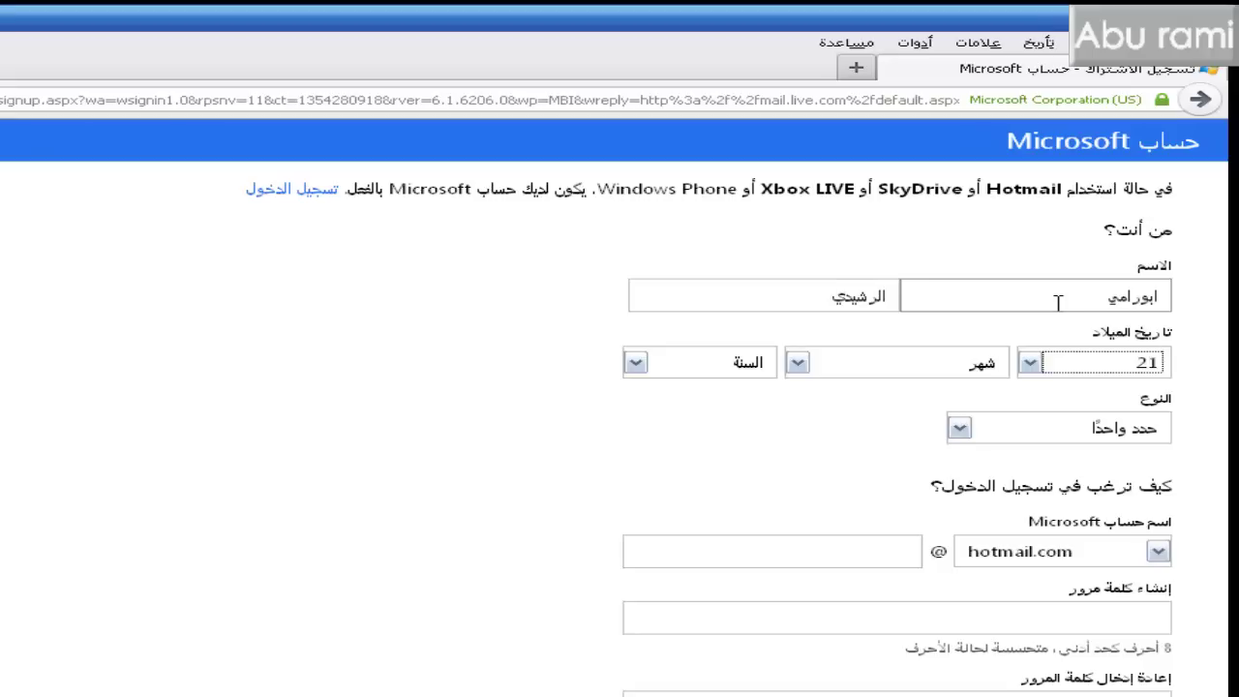
key("Tab")
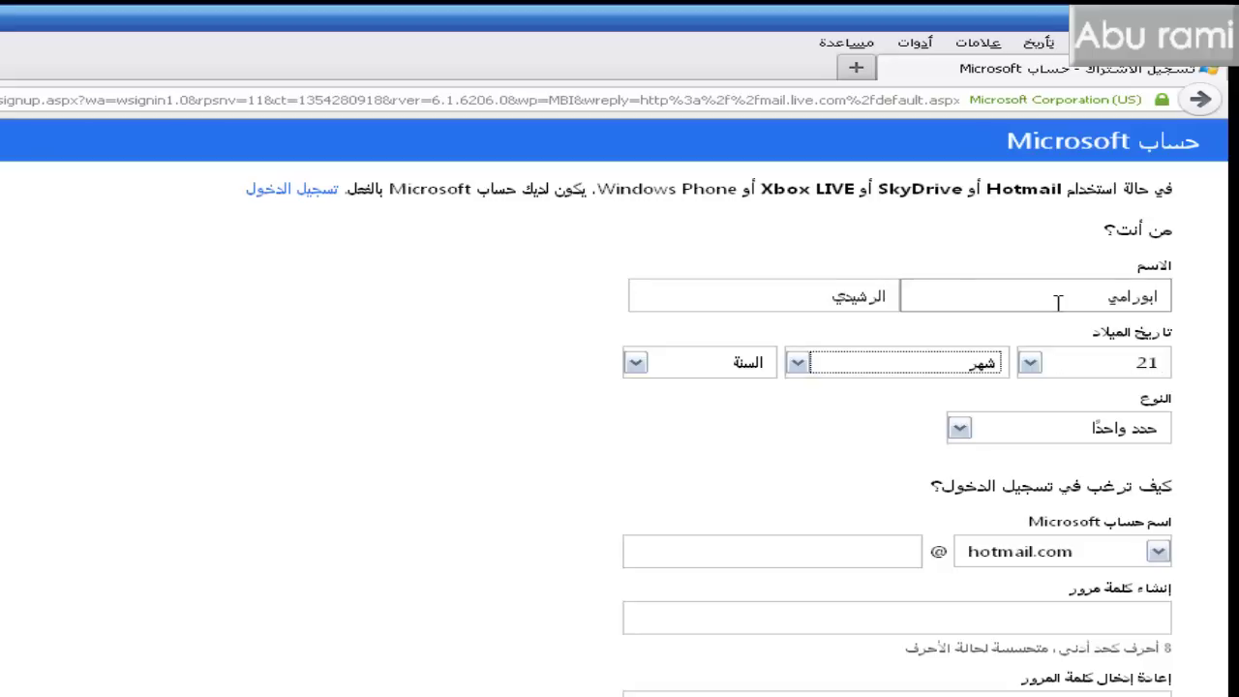
key("Down")
key("Down")
key("Down")
key("Down")
key("Down")
key("Tab")
type("1999")
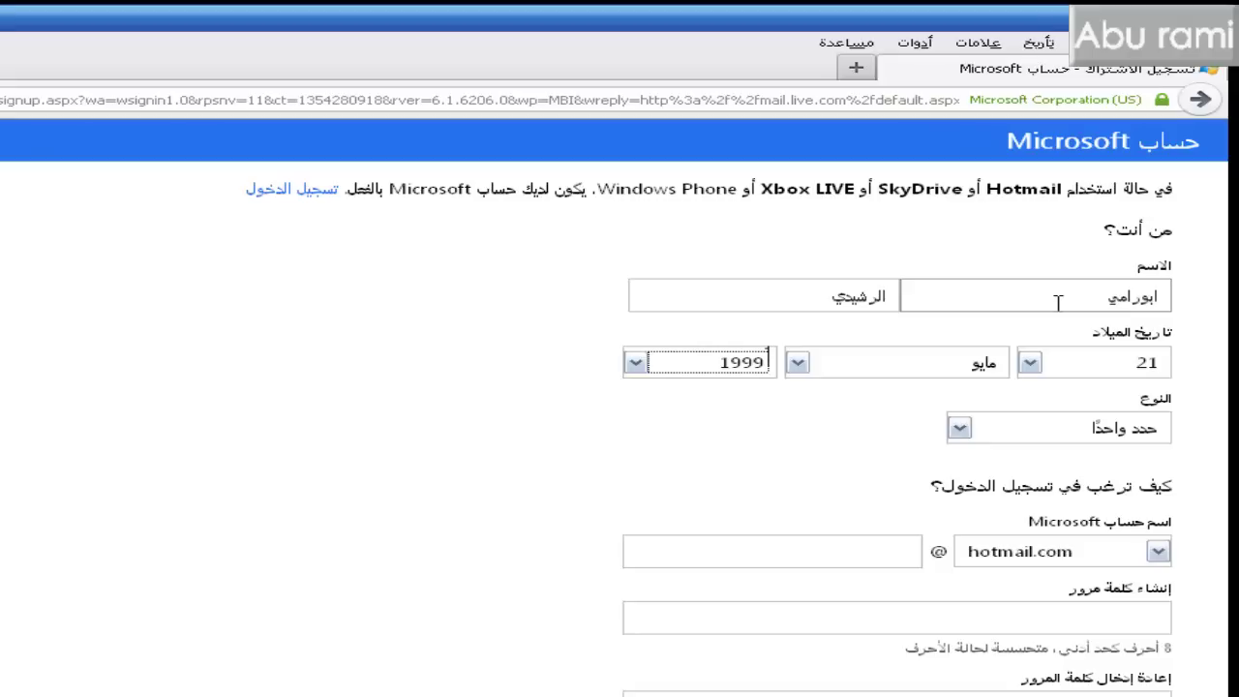
key("Down")
key("Down")
key("Down")
key("Down")
key("Down")
key("Down")
key("Down")
key("Down")
key("Down")
key("Down")
key("Down")
key("Down")
key("Down")
key("Down")
key("Tab")
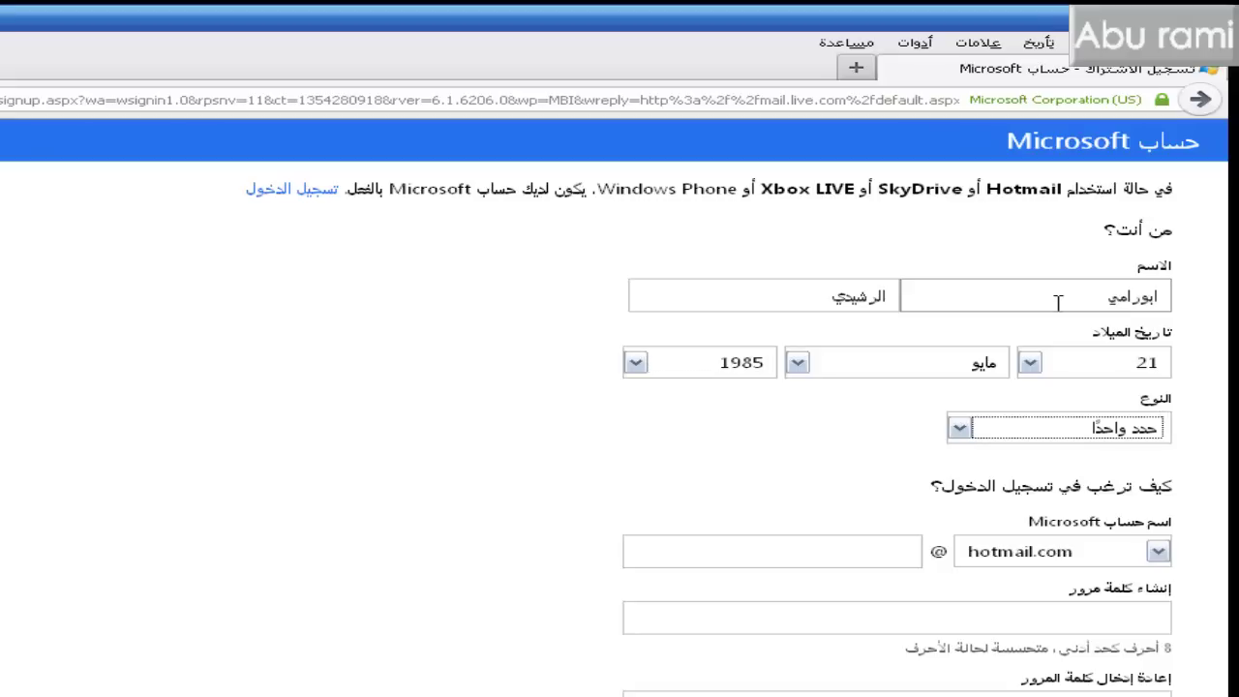
key("Down")
key("Tab")
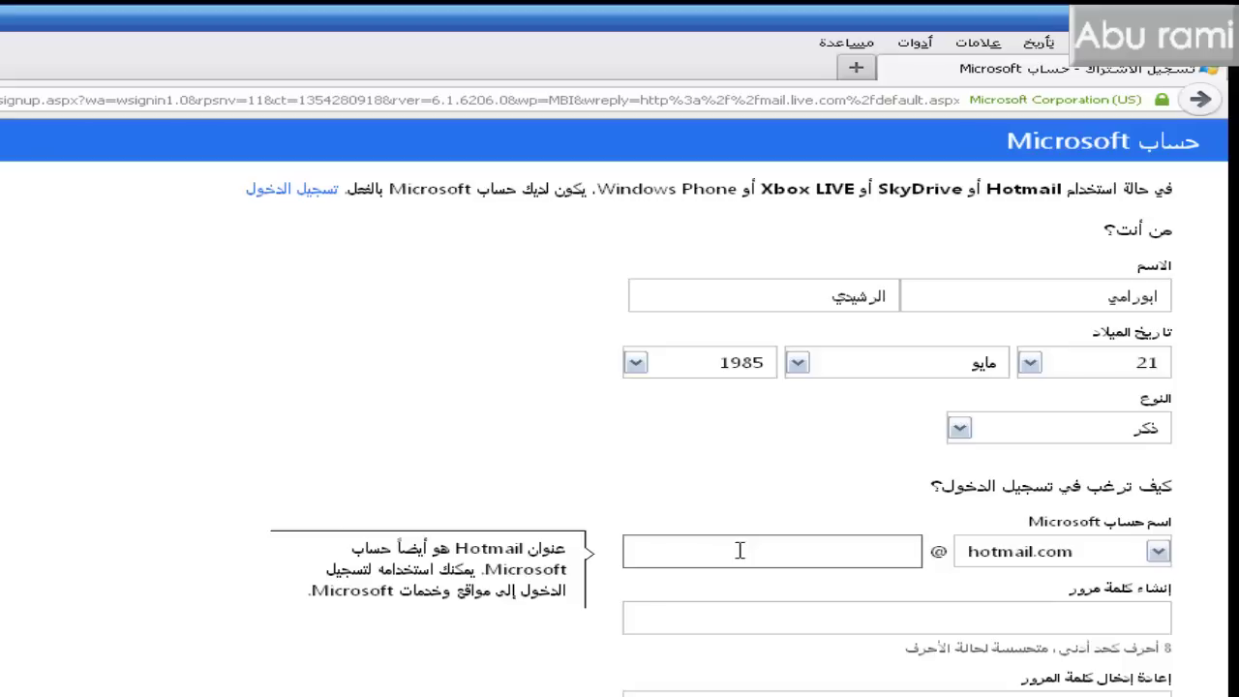
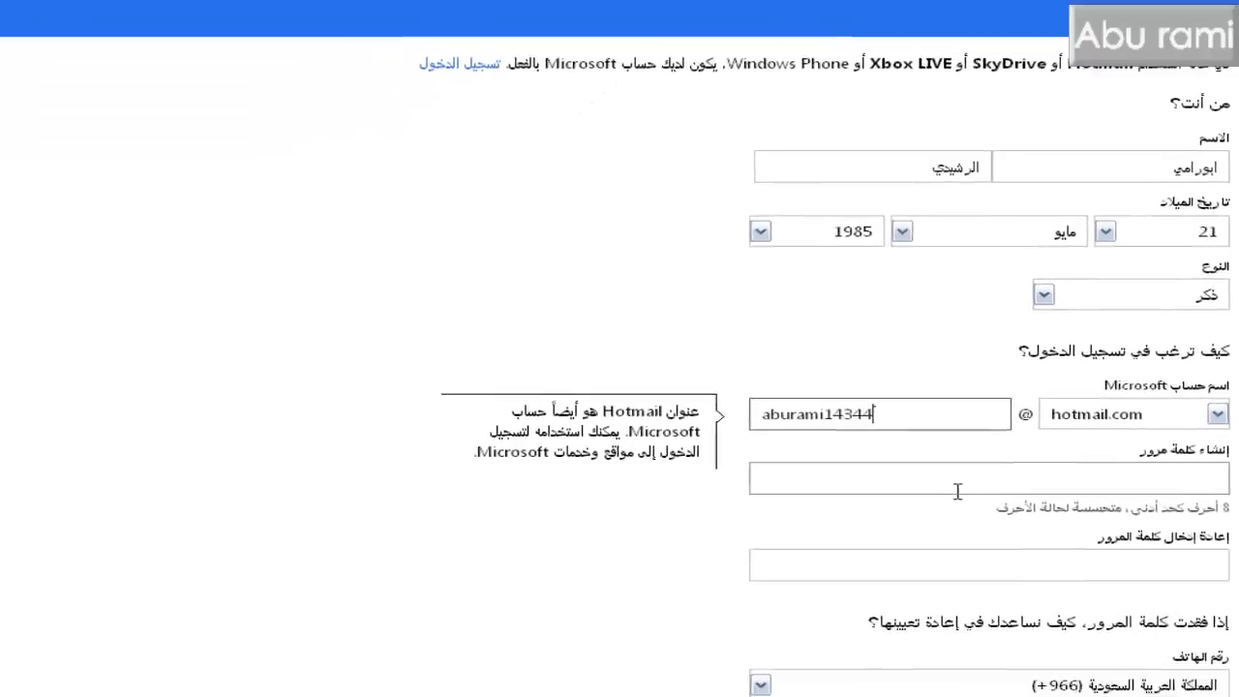
left_click(957, 491)
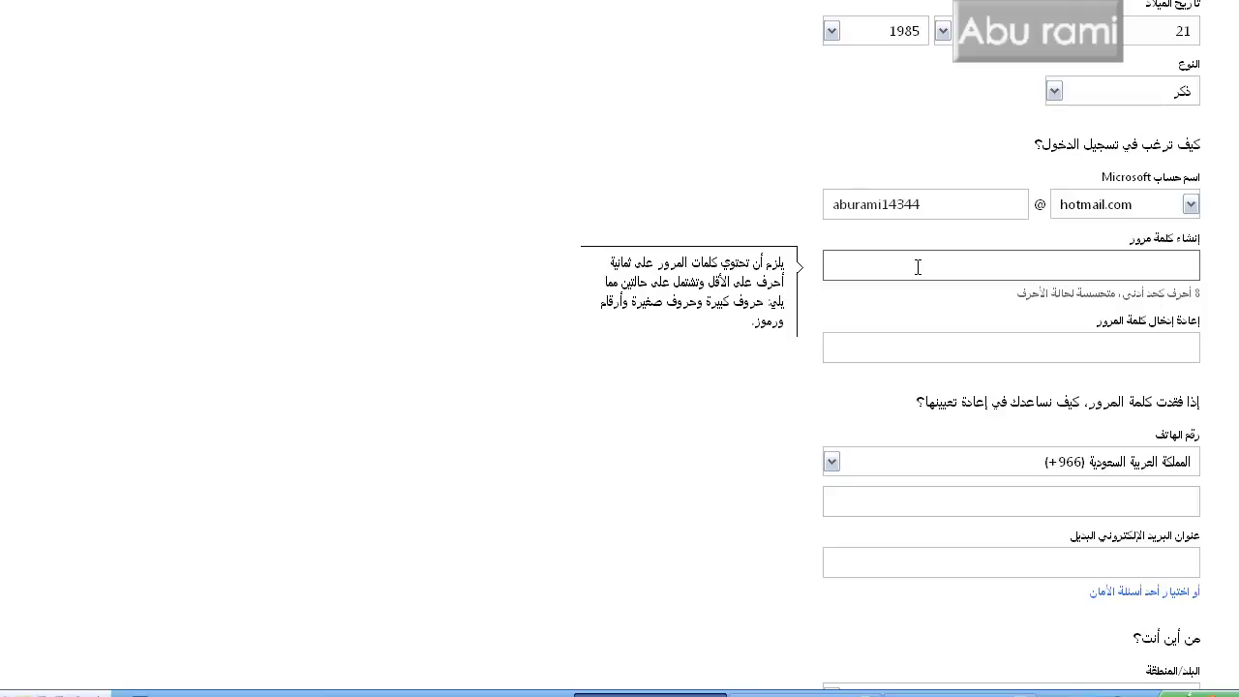
- Enter the 8-character account password in lowercase with Caps Lock off
type("A")
key("Caps_Lock")
type("b")
key("BackSpace")
type("abcdefg")
key("Tab")
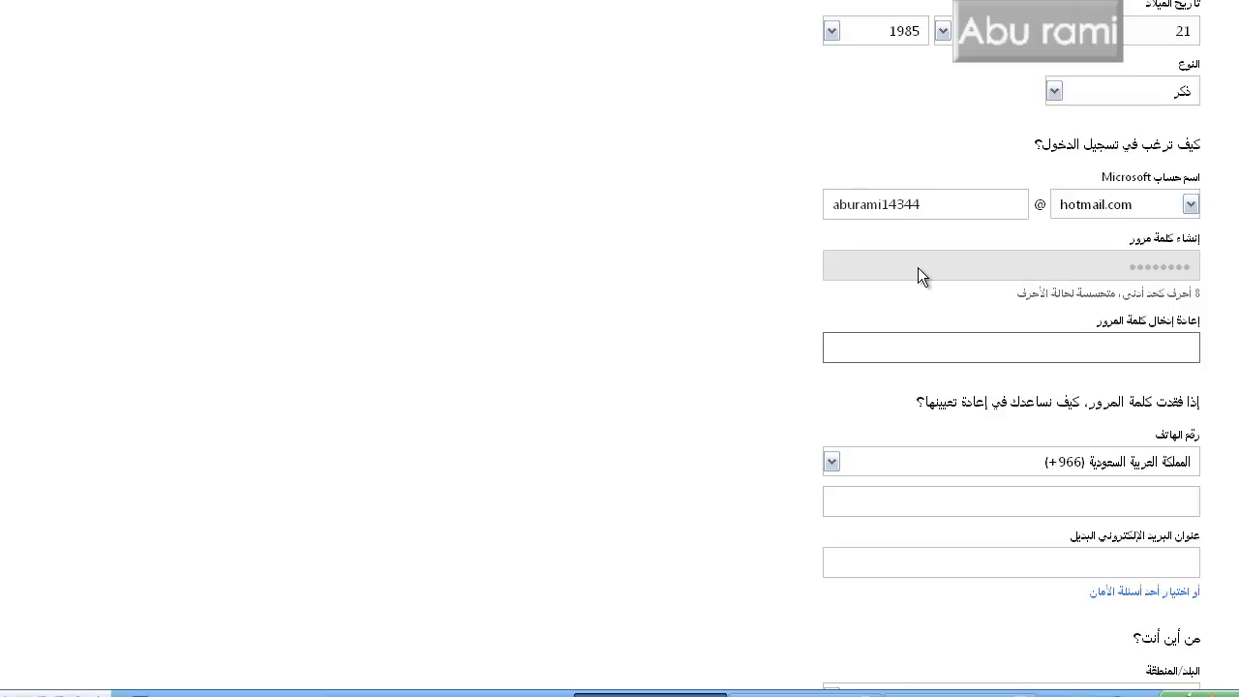
- Retype the same password in the confirm-password field
left_click(917, 267)
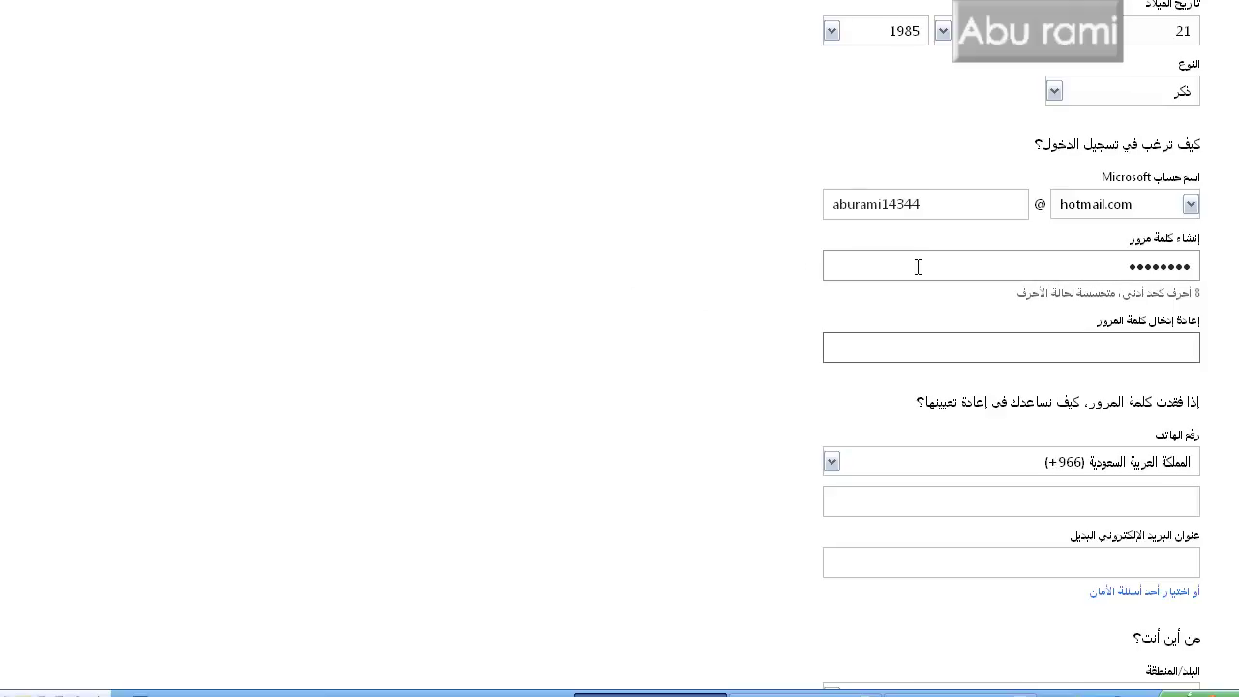
key("Tab")
type("•")
key("Caps_Lock")
type("•••••••")
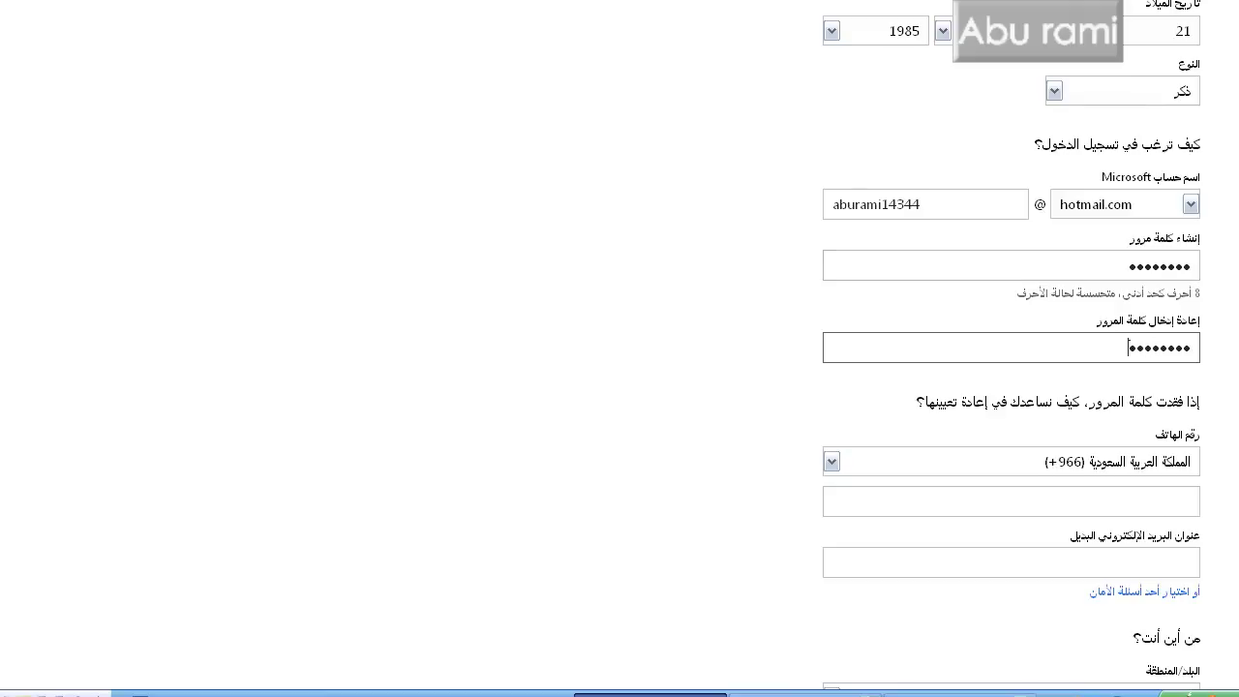
scroll(620, 349, "down", 3)
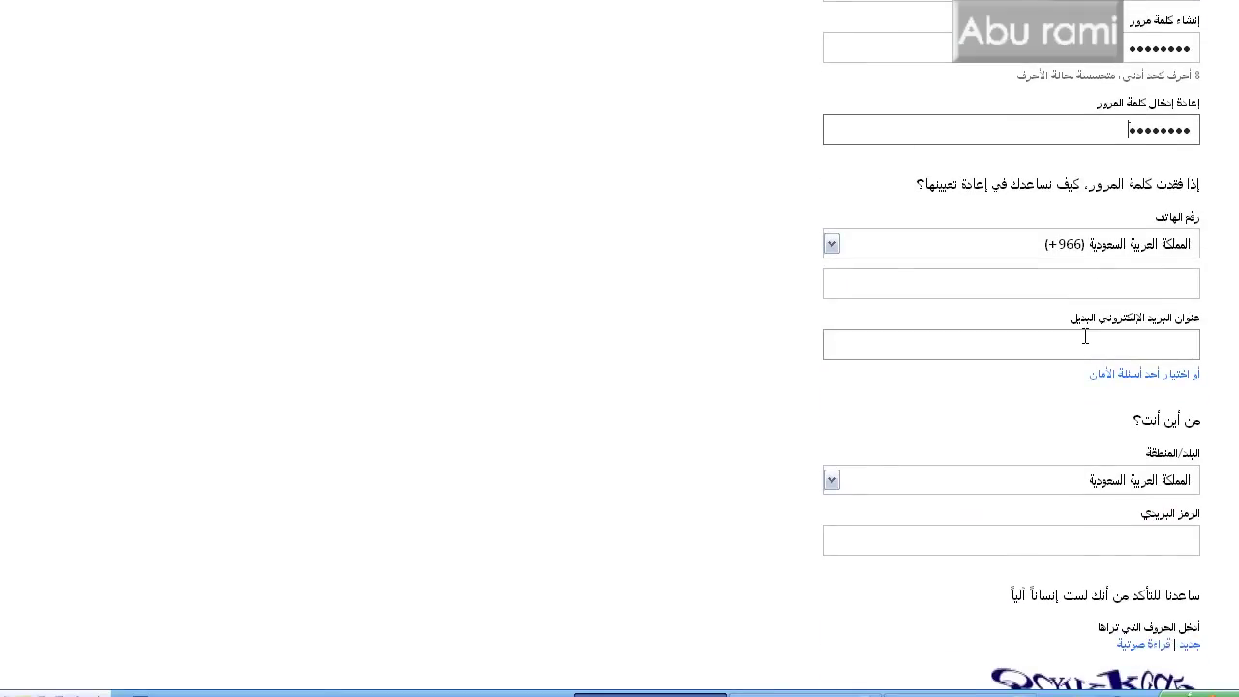
- Delete the rejected recovery phone number and switch recovery to a security question
left_click(1104, 280)
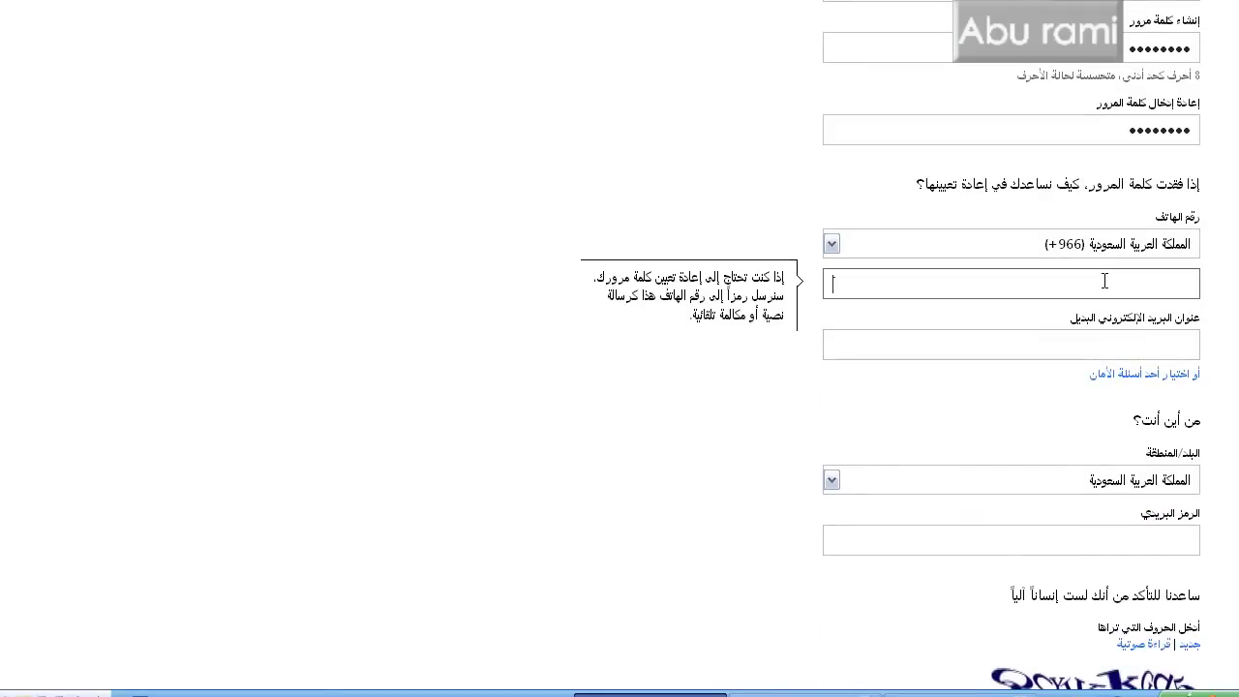
type("5444")
left_click(1128, 374)
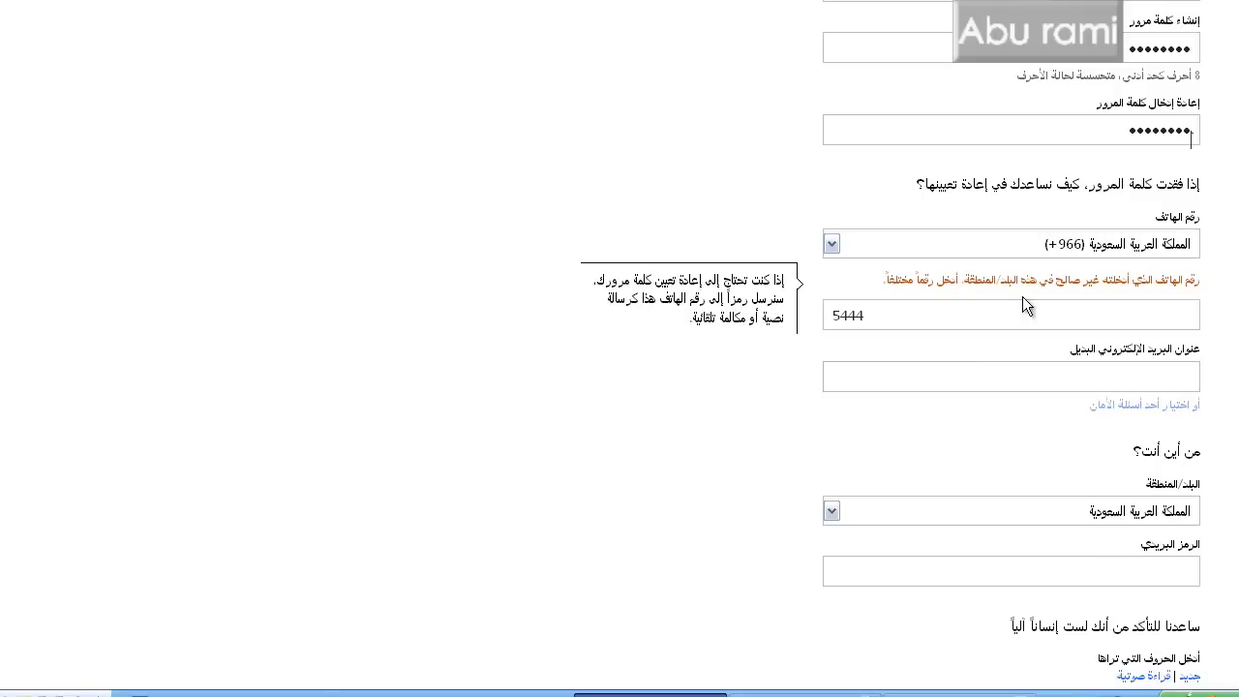
scroll(1190, 133, "down", 3)
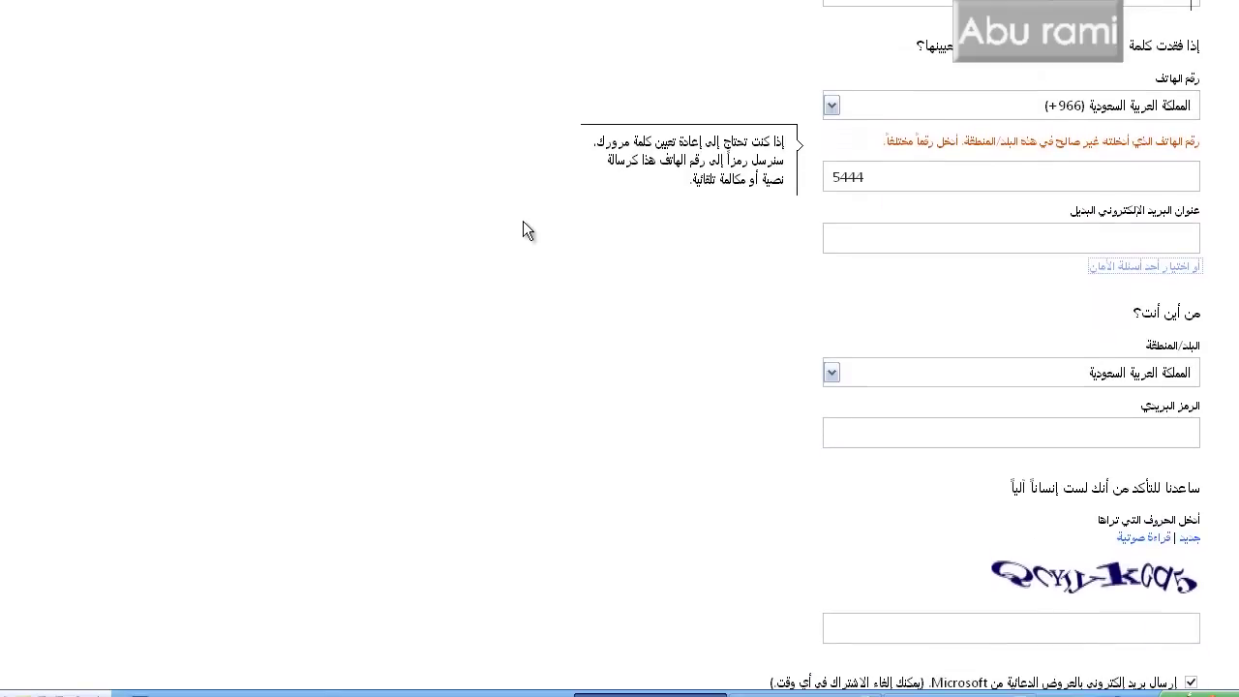
double_click(923, 187)
key("BackSpace")
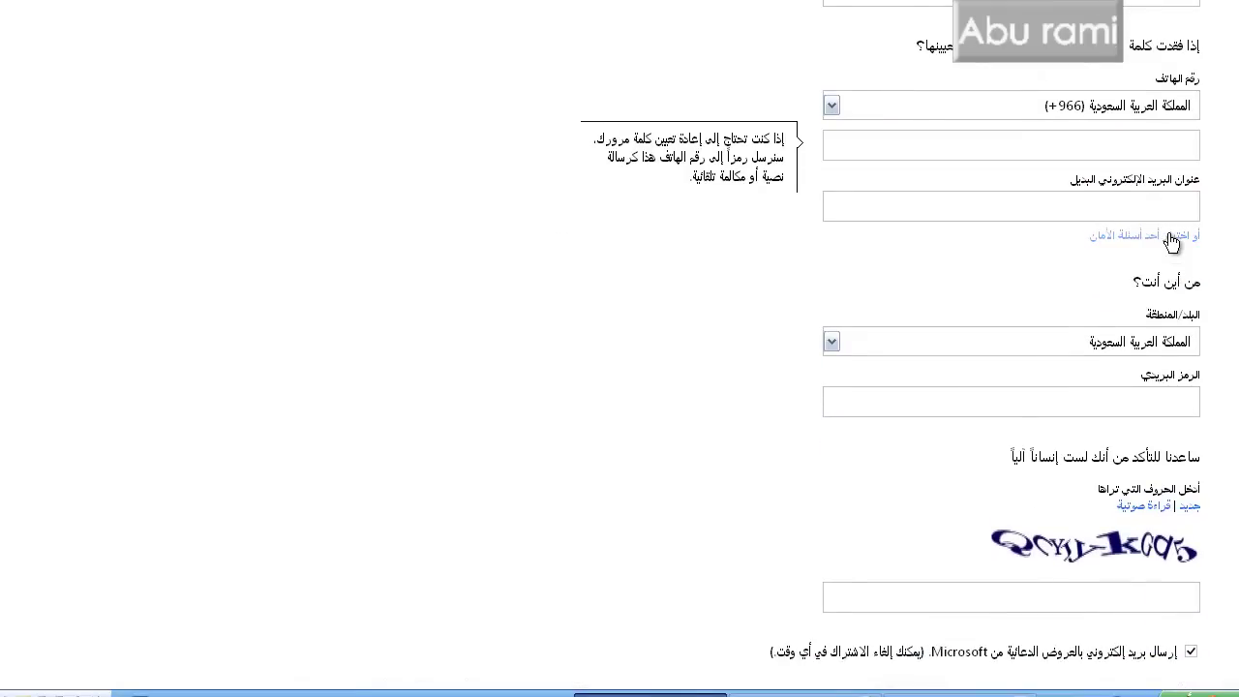
left_click(1172, 237)
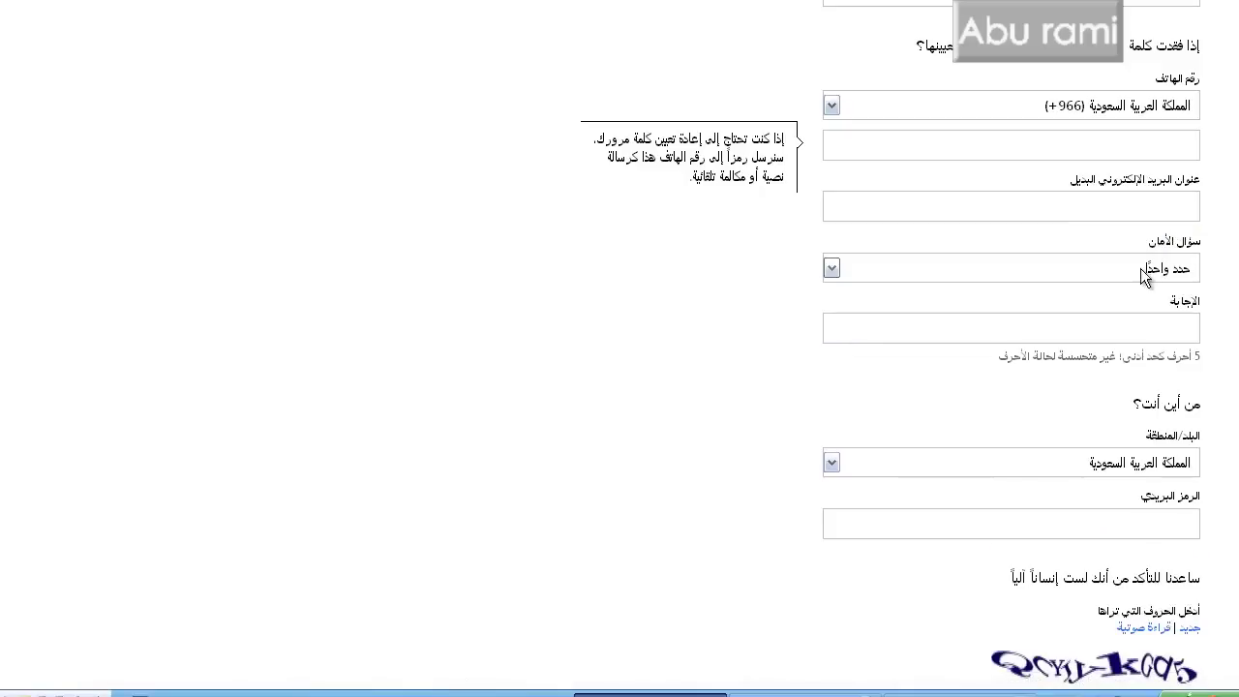
scroll(719, 172, "down", 2)
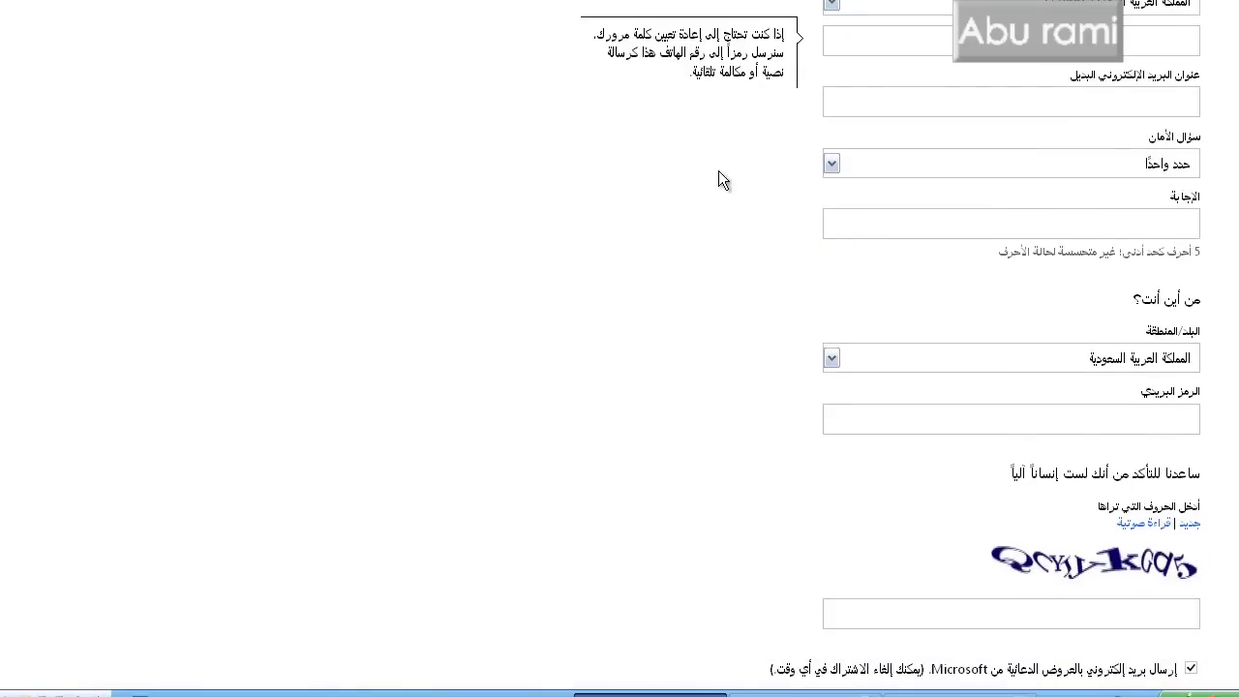
- Open and close the security question list, then select the postal code box
left_click(993, 163)
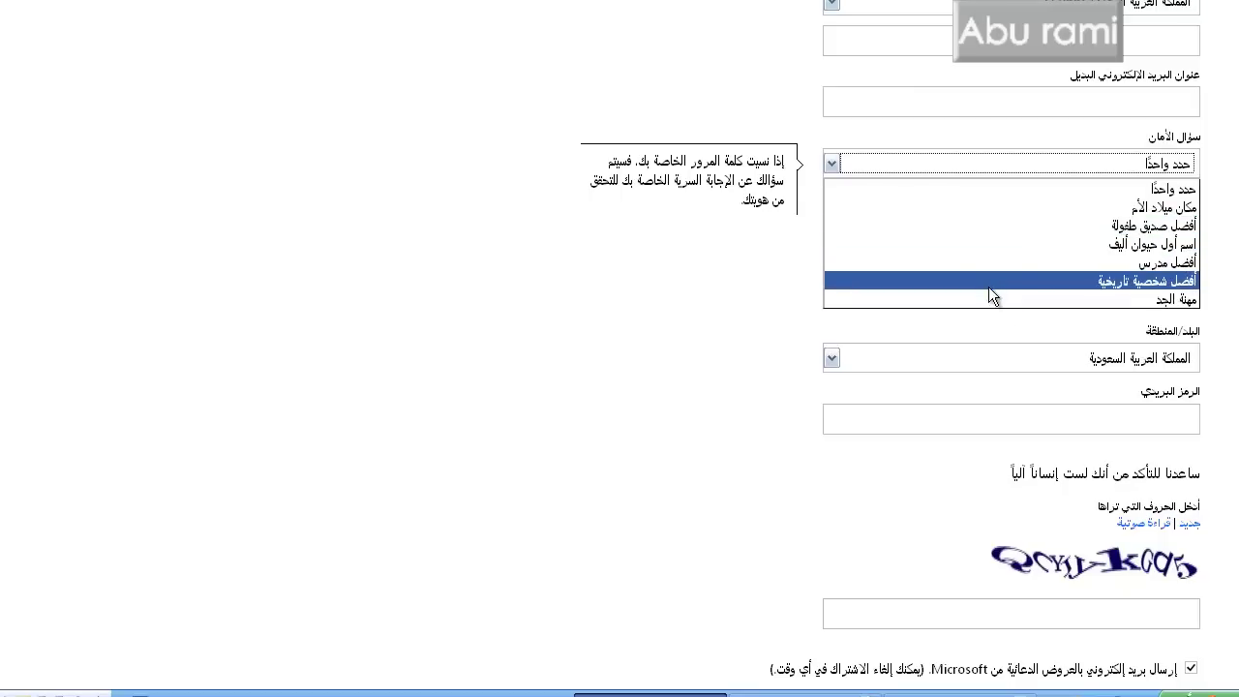
left_click(598, 268)
scroll(890, 348, "down", 3)
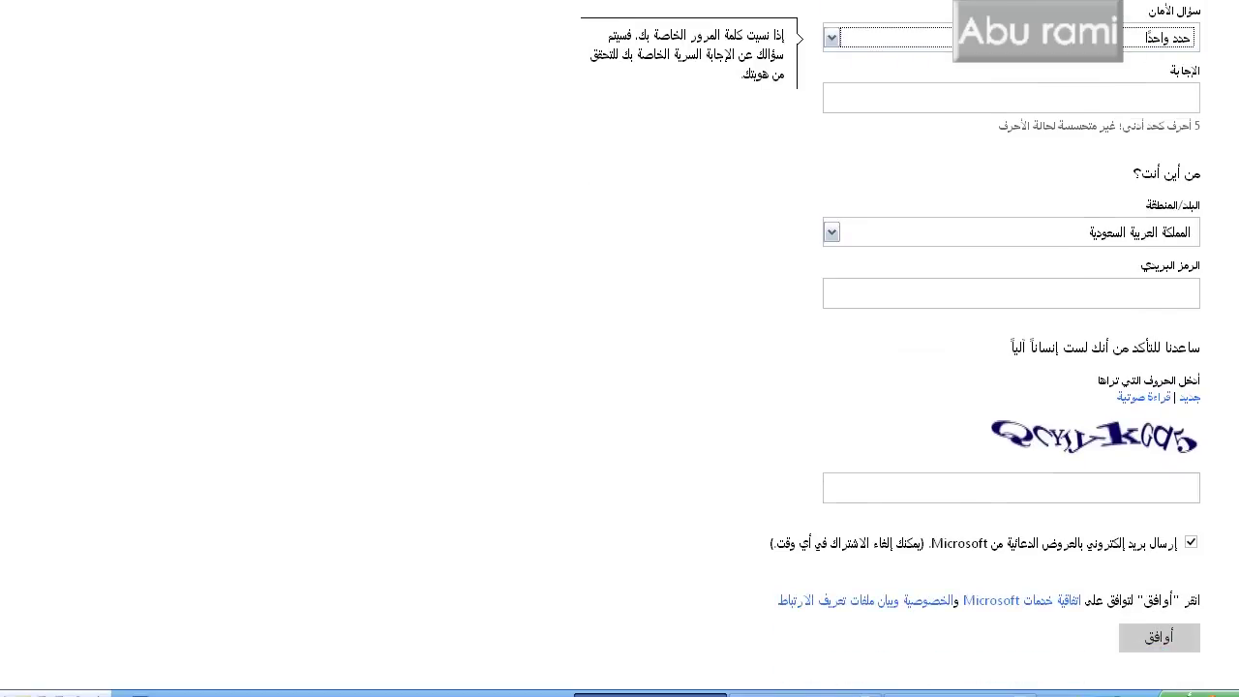
left_click(1069, 296)
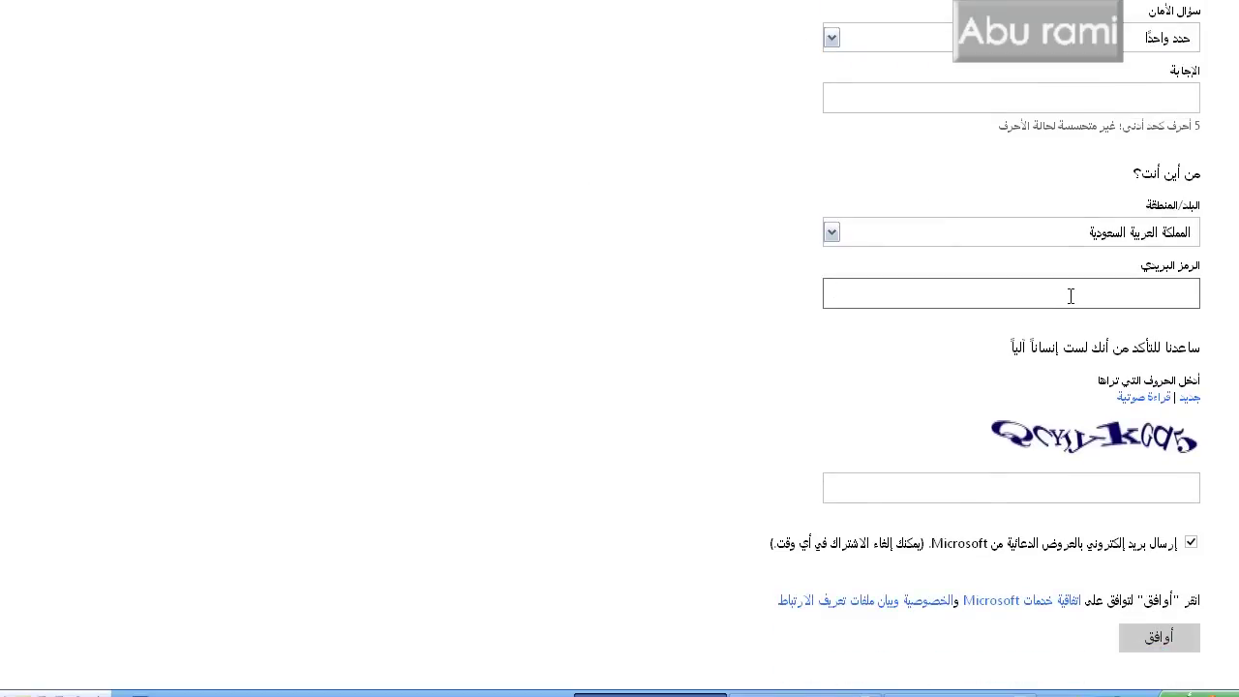
- Enter the characters shown in the captcha image into the verification box
left_click(1044, 484)
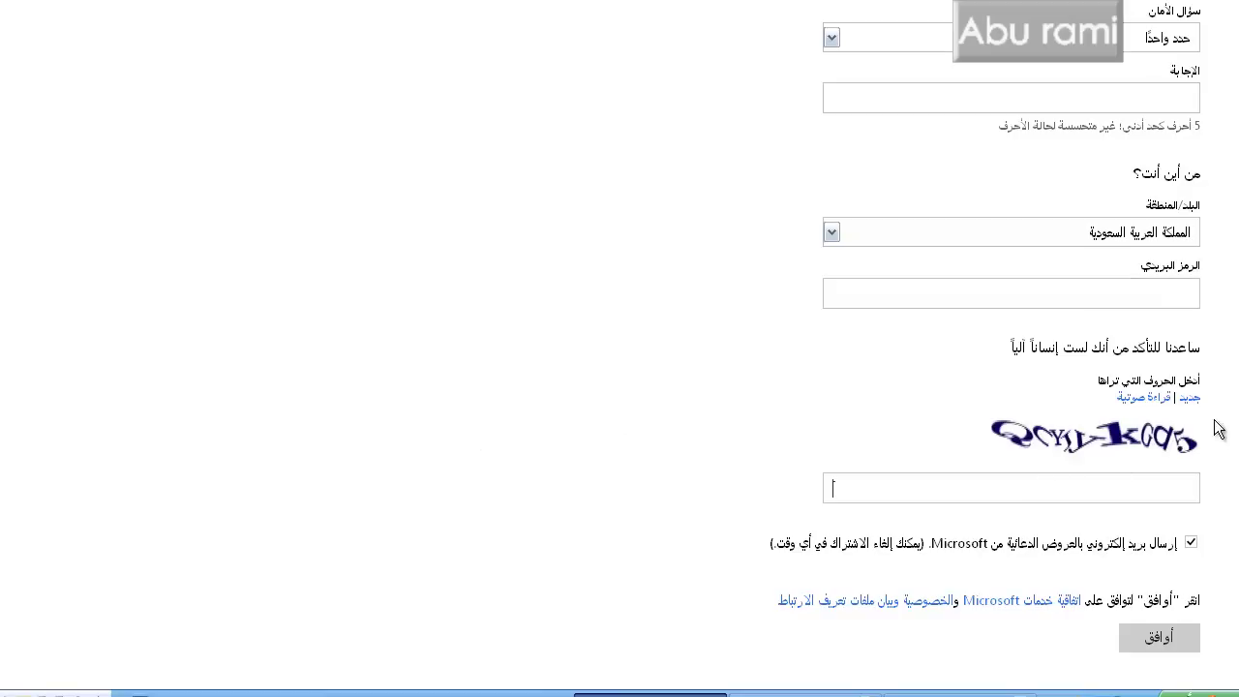
left_click_drag(1217, 442, 987, 436)
left_click(960, 501)
type("Q")
type("YTYKGd5")
- Submit the completed form (أوافق) and wait for the Windows Live home page to load
key("Return")
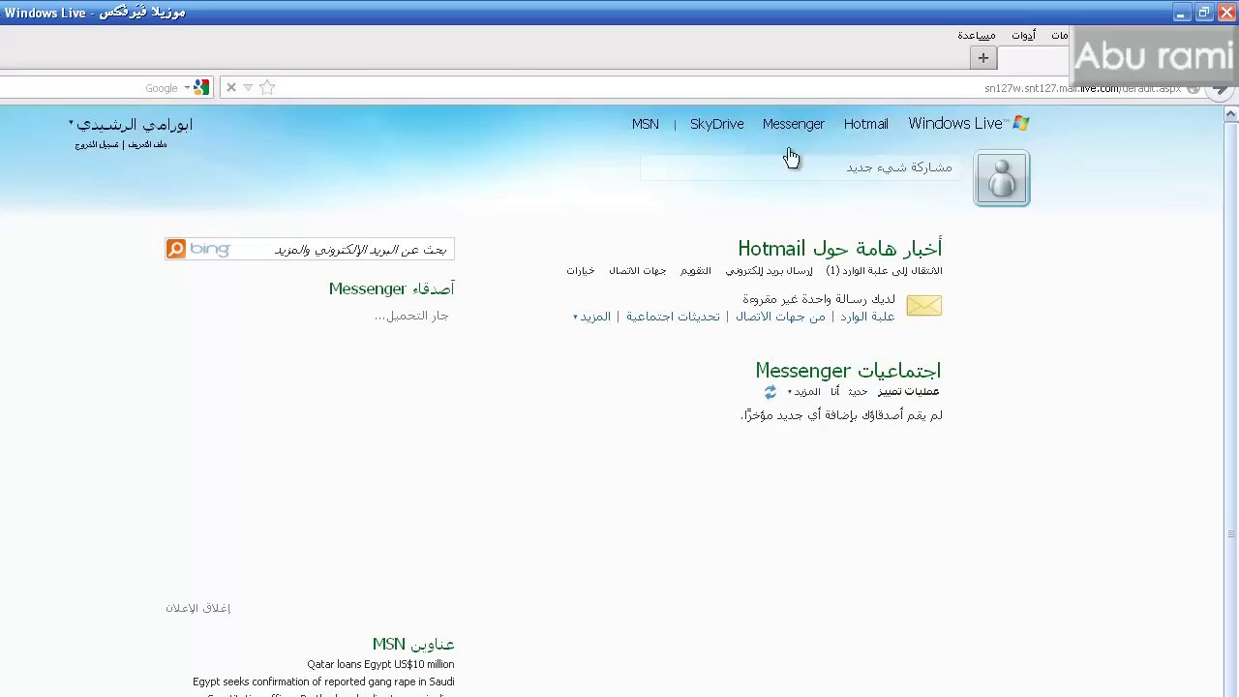
mouse_move(858, 124)
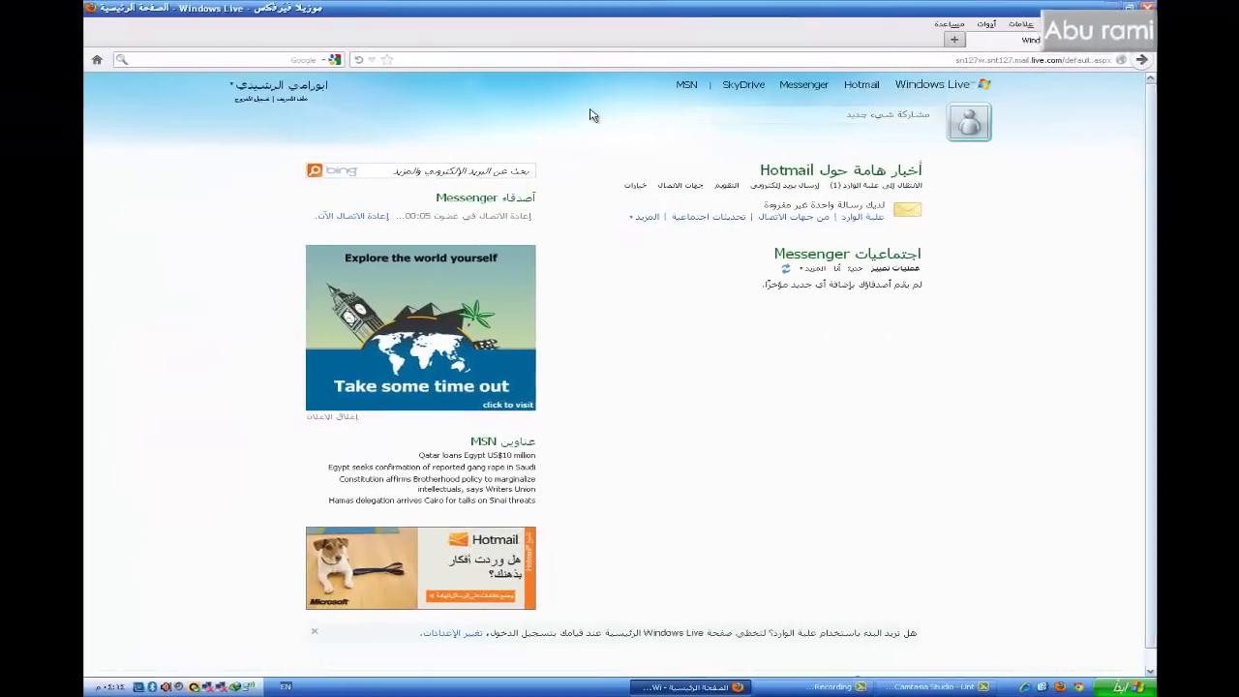
mouse_move(870, 89)
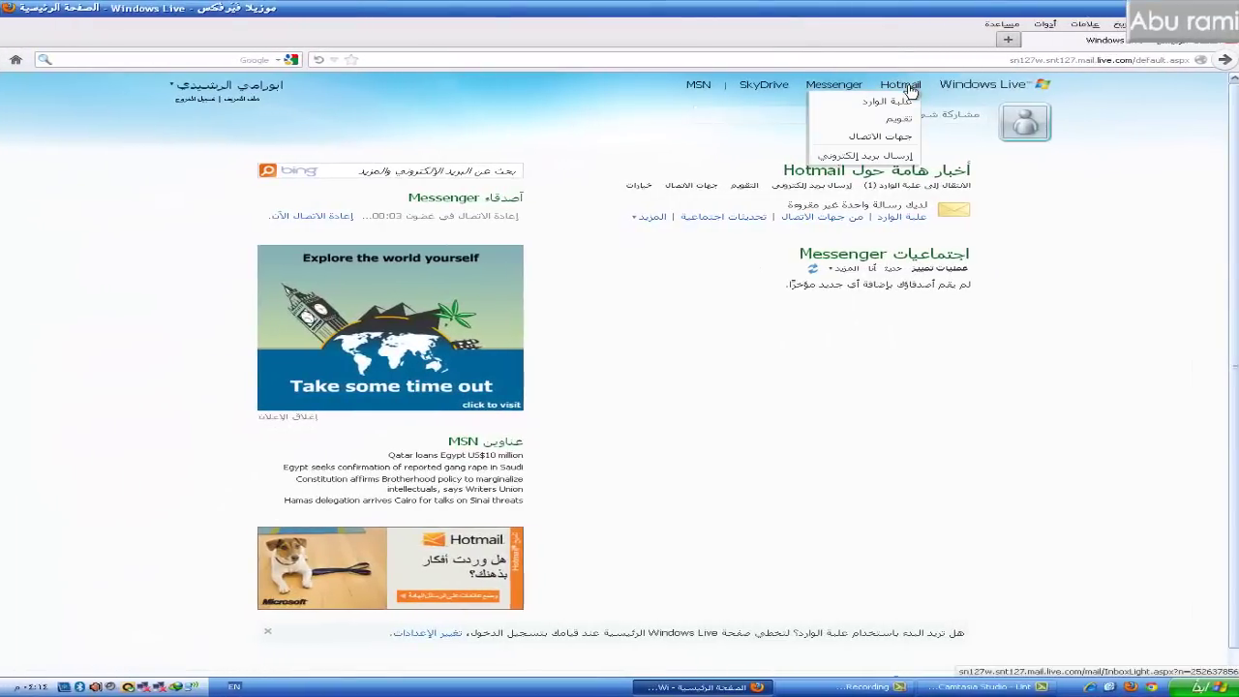